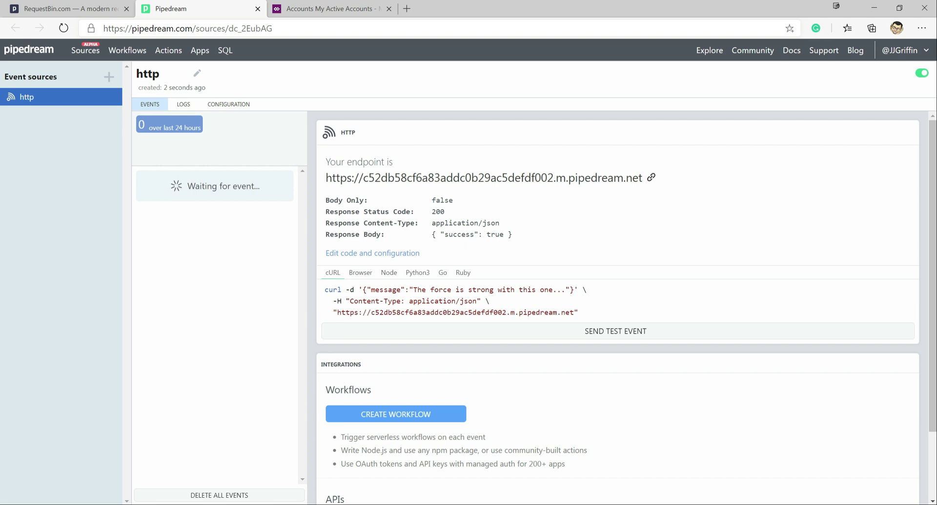
# Replace the old MB-400 connection with a fresh Office 365 login to the MB-400 organization.
pyautogui.hotkey('alt', 'Tab')
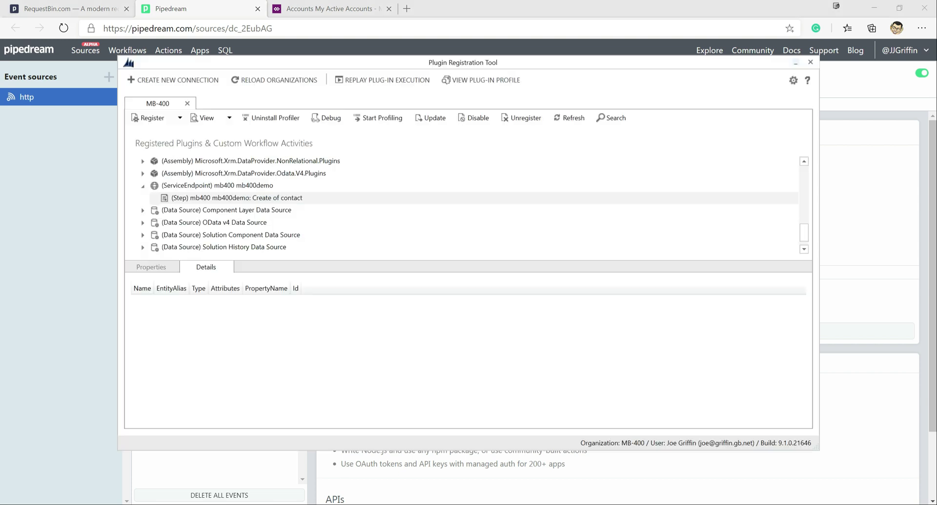
pyautogui.click(187, 103)
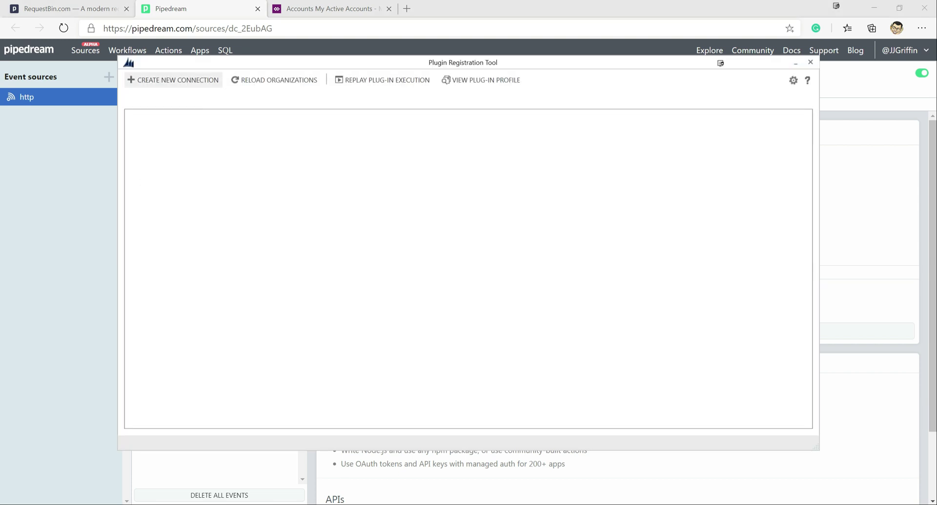
pyautogui.click(173, 80)
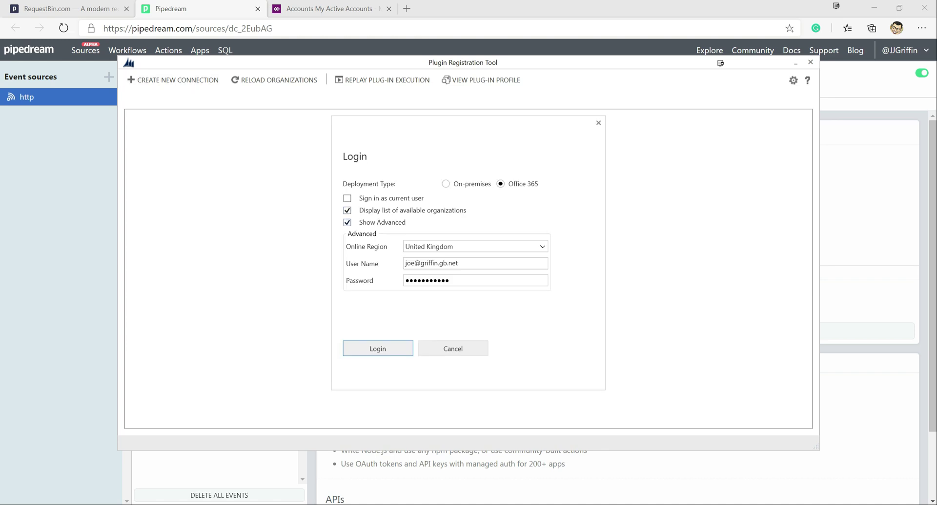
pyautogui.press('Return')
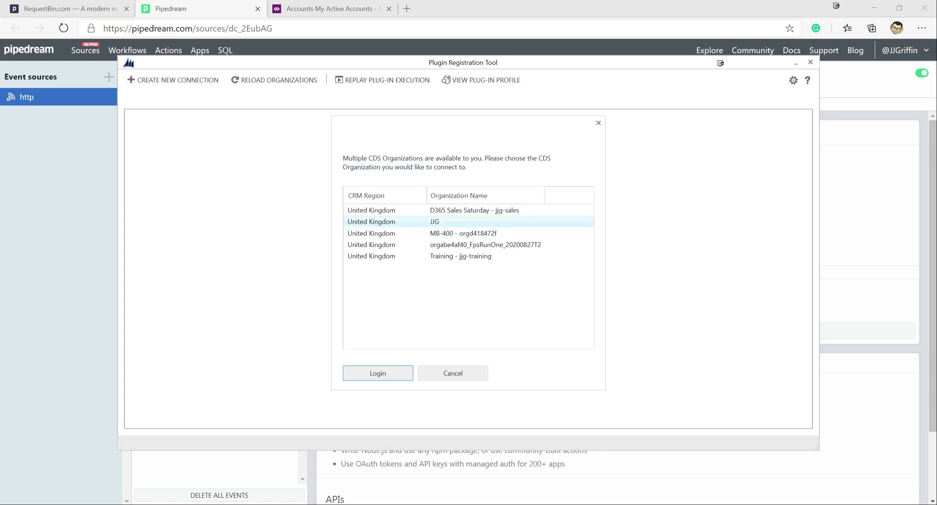
pyautogui.press('Return')
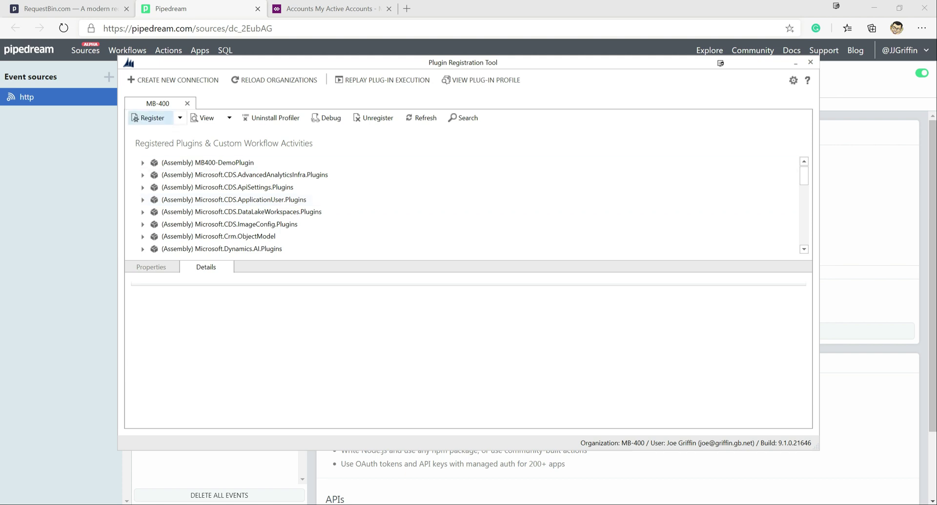
# Register a new web hook and name it MB400Demo.
pyautogui.click(179, 117)
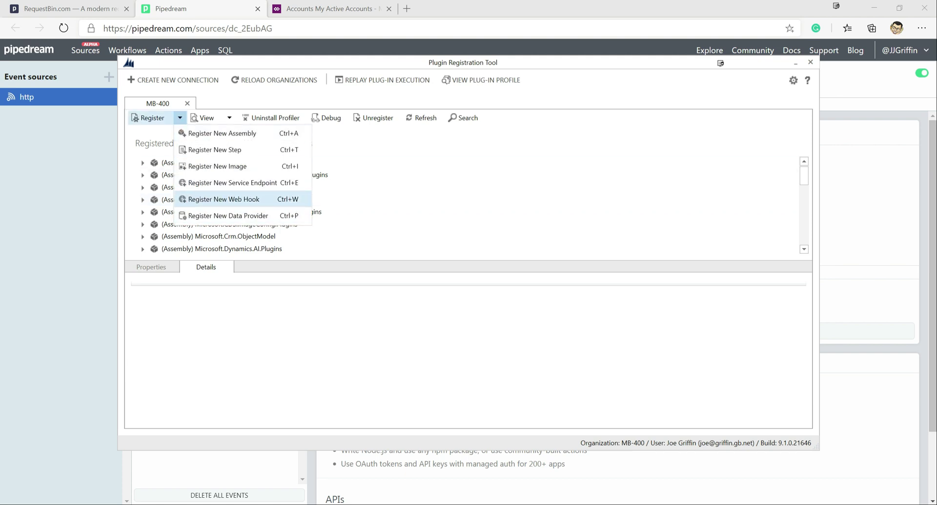
pyautogui.click(224, 199)
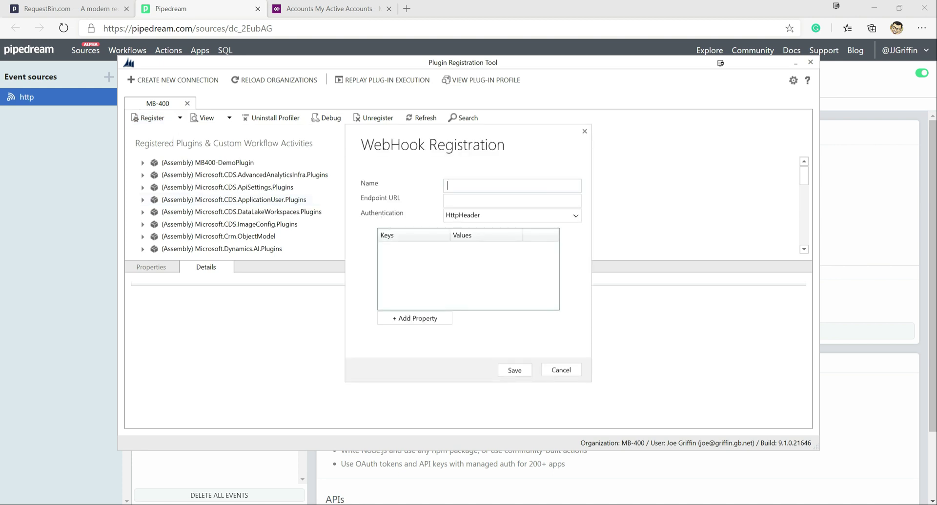
pyautogui.write('Mb4')
pyautogui.press('BackSpace')
pyautogui.press('BackSpace')
pyautogui.press('BackSpace')
pyautogui.write('B400Demo')
# Paste the Pipedream URL as the endpoint and keep HttpHeader authentication.
pyautogui.hotkey('alt', 'Tab')
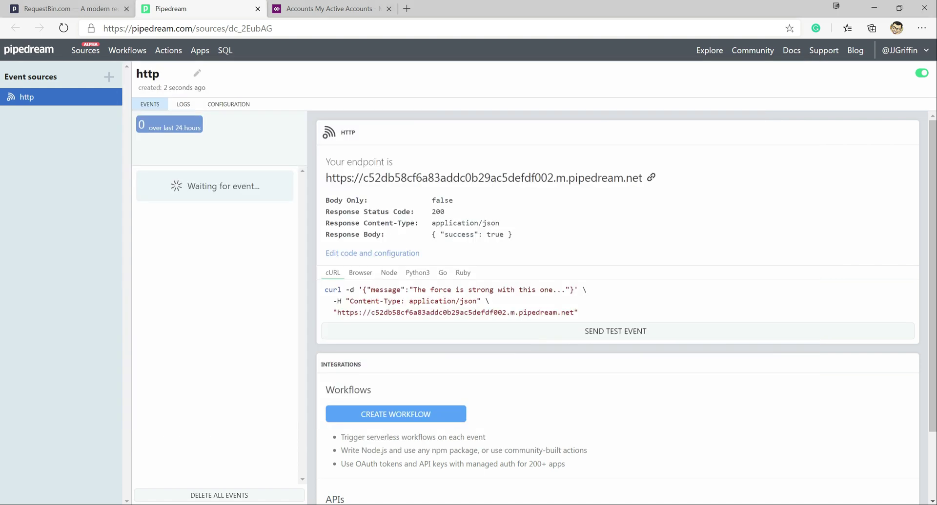
pyautogui.hotkey('alt', 'Tab')
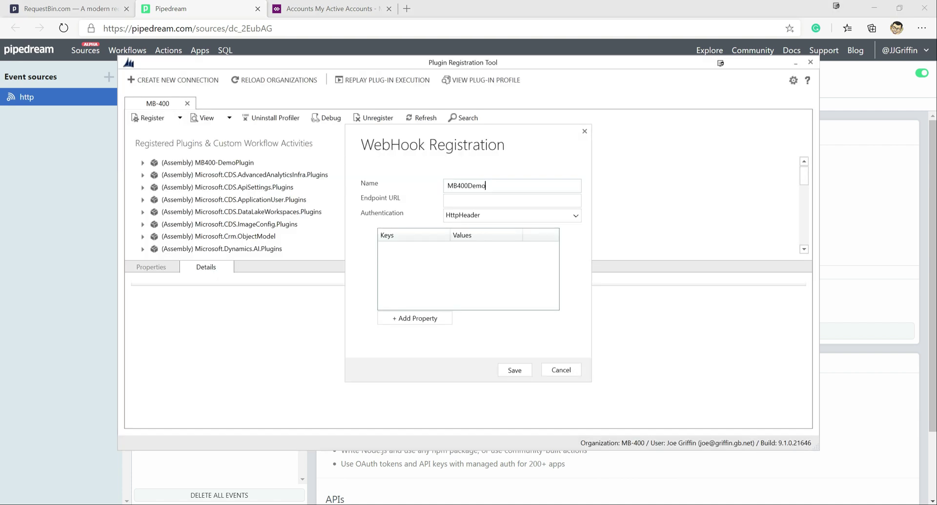
pyautogui.hotkey('ctrl', 'v')
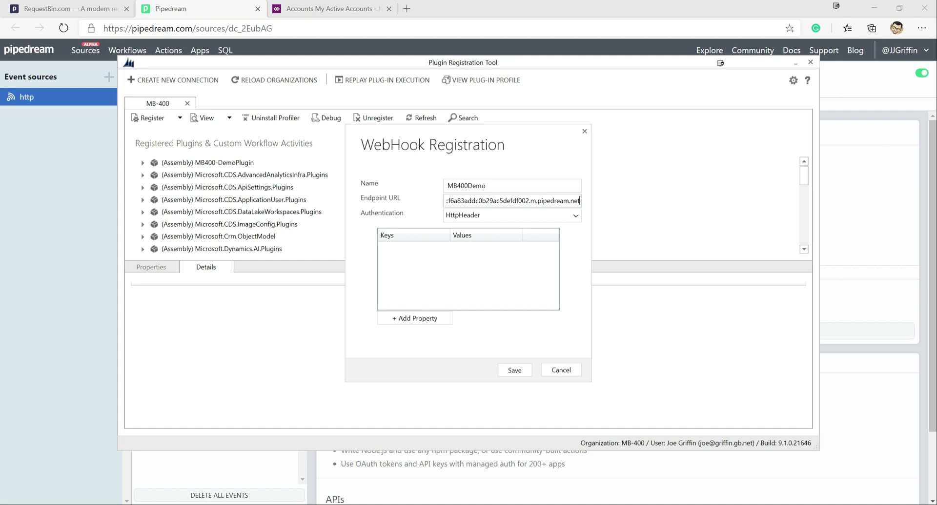
pyautogui.press('Tab')
pyautogui.hotkey('alt', 'Down')
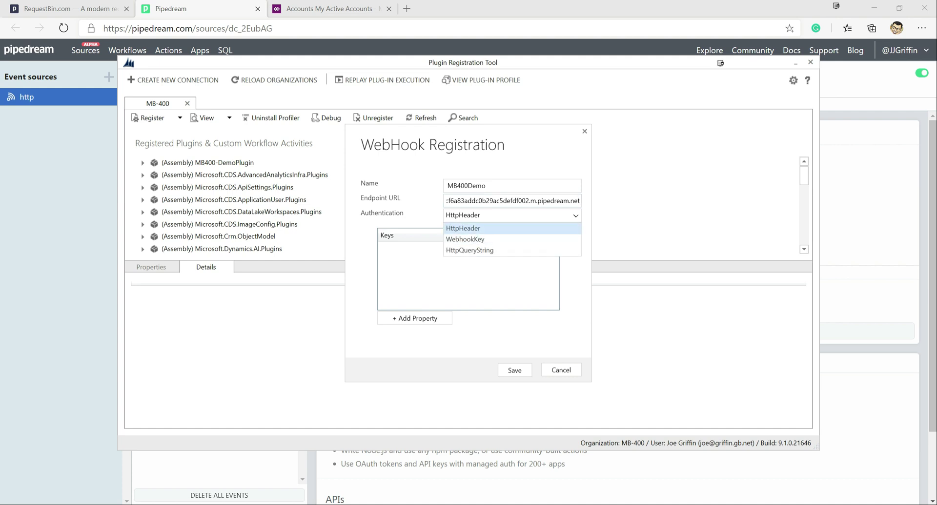
pyautogui.press('Down')
pyautogui.press('Down')
pyautogui.press('Up')
pyautogui.press('Up')
pyautogui.press('Return')
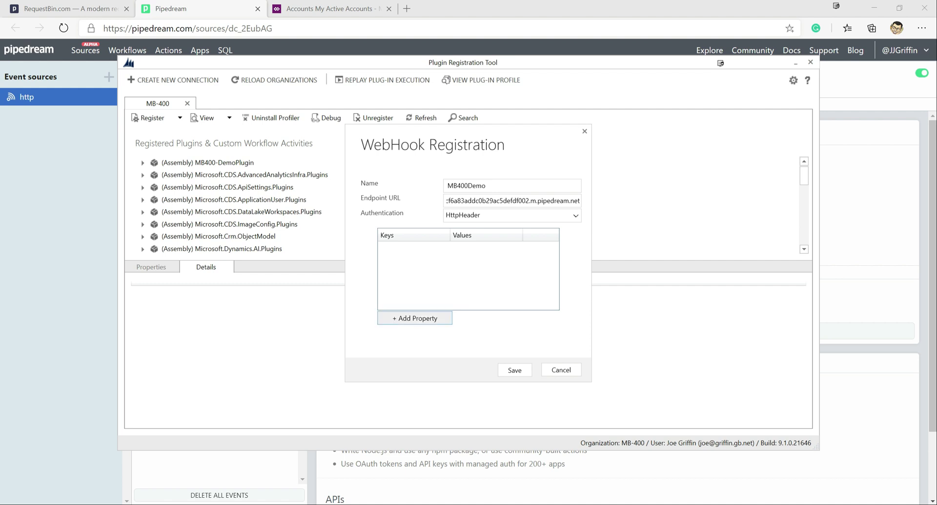
# Add header key test with value value and save the MB400Demo webhook.
pyautogui.click(414, 319)
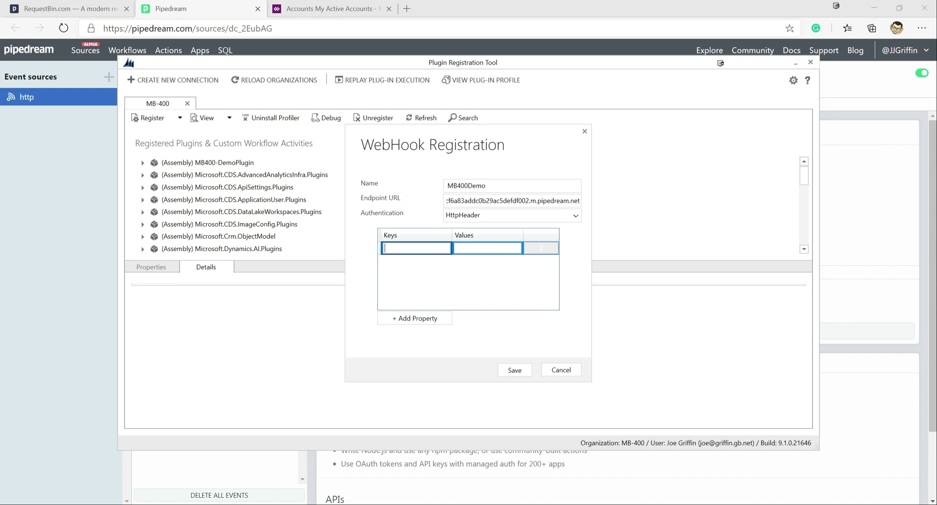
pyautogui.write('test')
pyautogui.press('Tab')
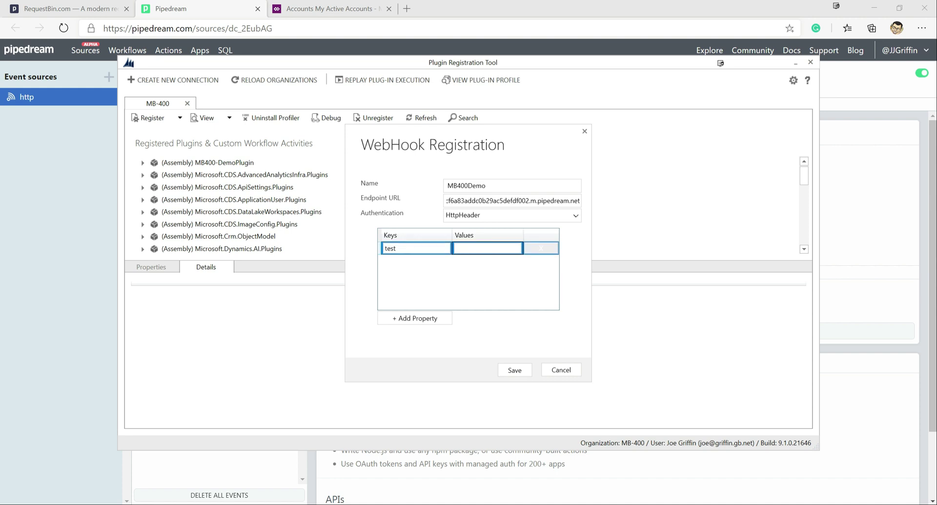
pyautogui.write('value')
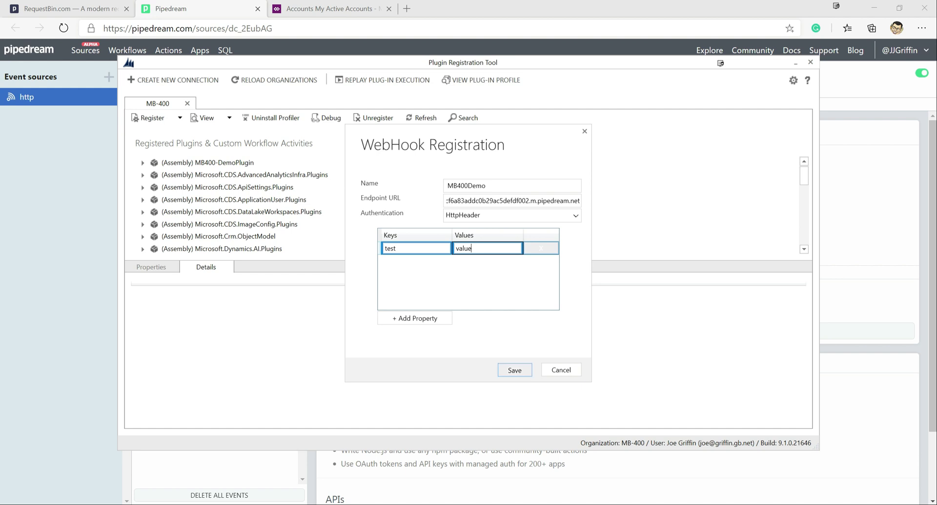
pyautogui.press('Return')
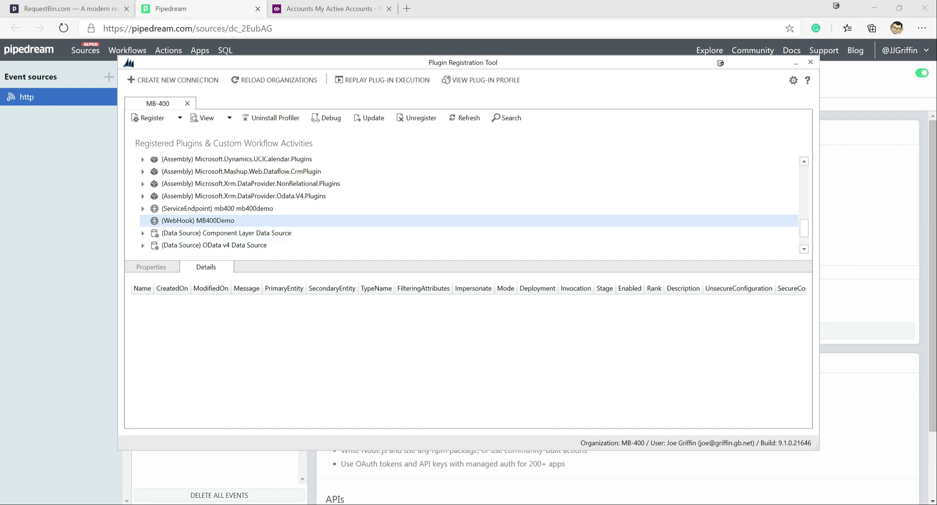
# Register an asynchronous step on MB400Demo with message Create and primary entity account.
pyautogui.rightClick(209, 221)
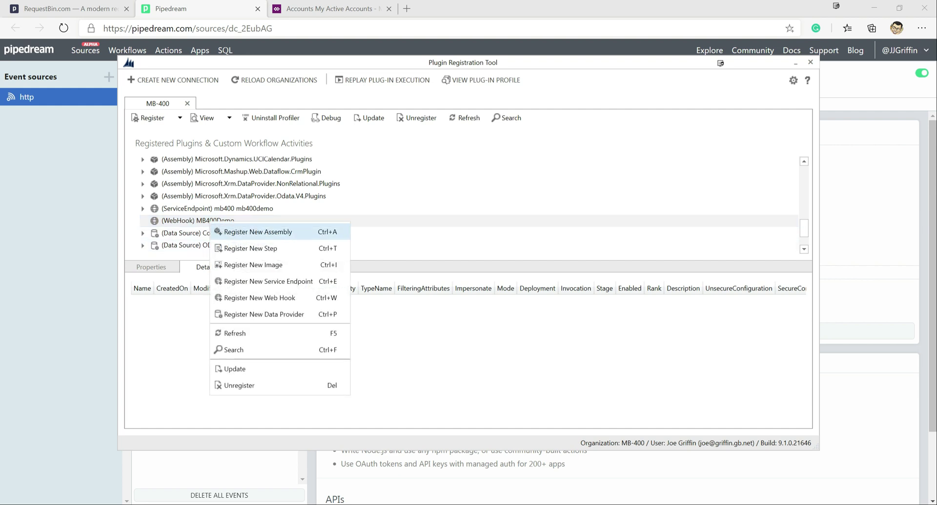
pyautogui.click(250, 249)
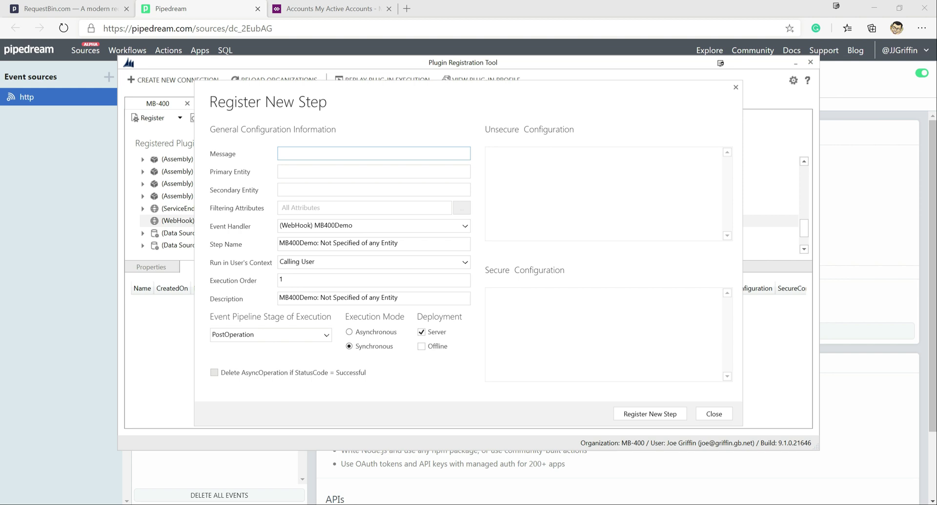
pyautogui.write('Create')
pyautogui.press('Down')
pyautogui.press('Return')
pyautogui.press('Tab')
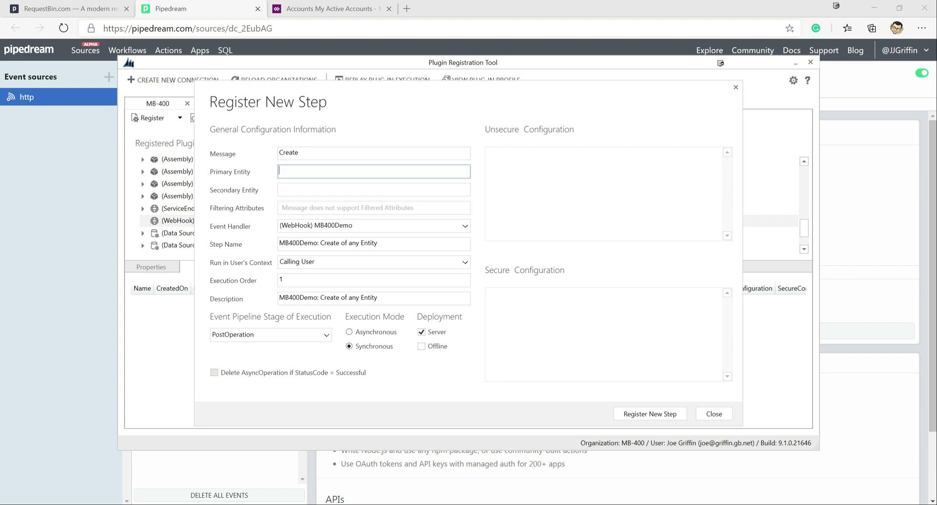
pyautogui.write('account')
pyautogui.press('Return')
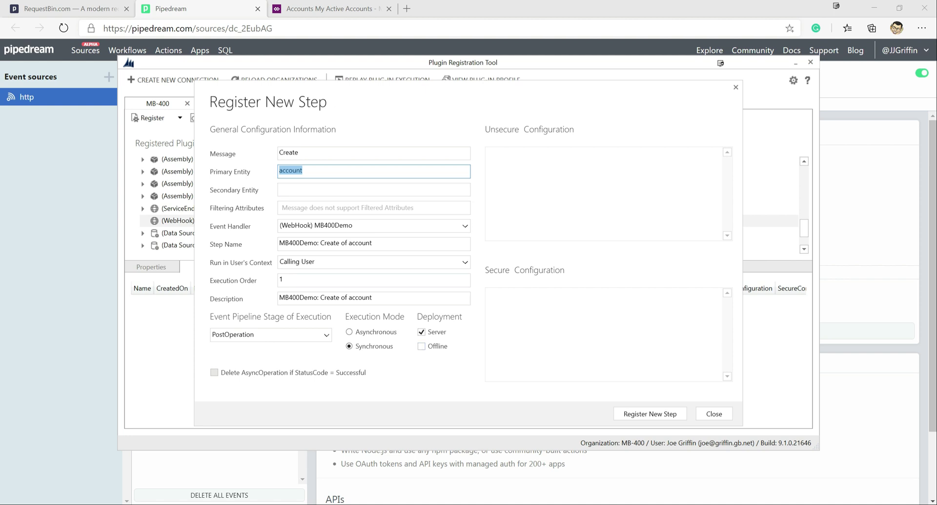
pyautogui.click(349, 332)
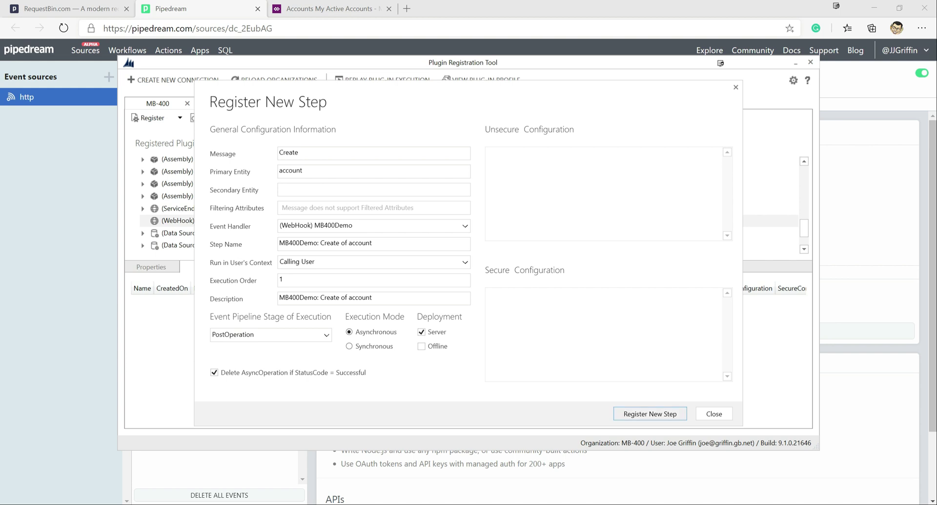
pyautogui.click(650, 414)
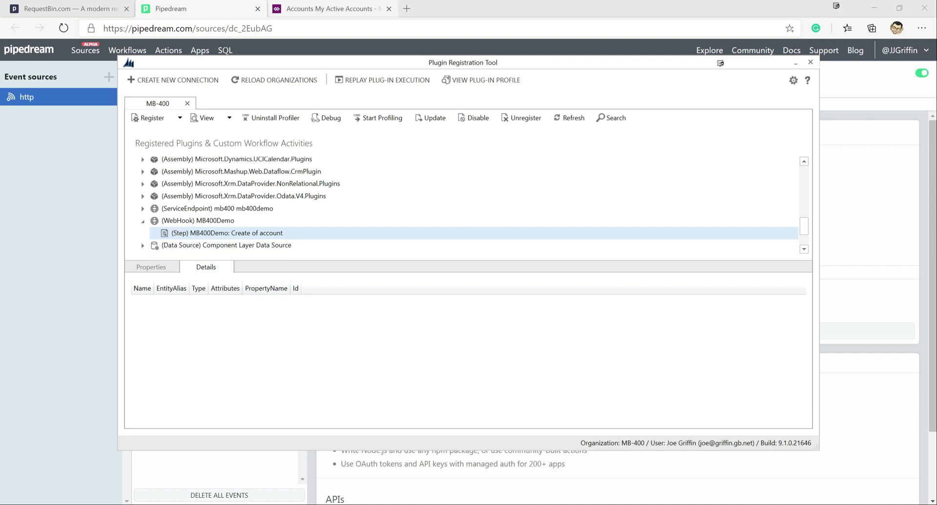
pyautogui.hotkey('ctrl', 'Tab')
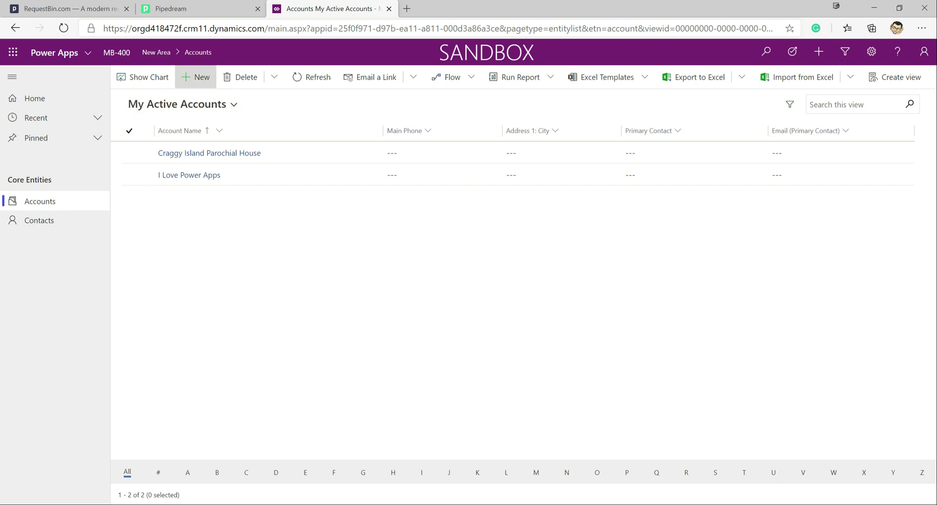
pyautogui.click(195, 77)
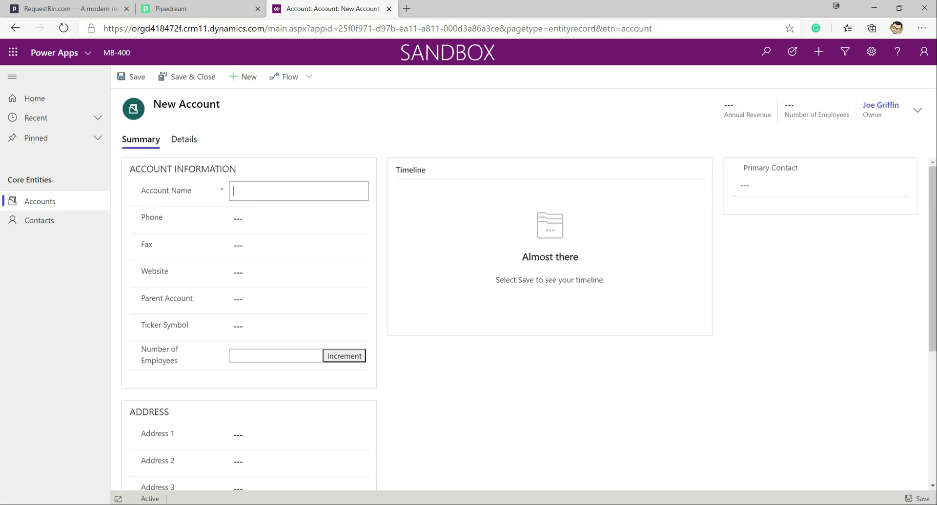
pyautogui.write('ABC COmpany')
pyautogui.click(259, 192)
pyautogui.press('BackSpace')
pyautogui.write('o')
pyautogui.click(235, 273)
pyautogui.write('http://abccompany.com')
# Enter address 123 Market Lane and postal code AB1 2CD, then save the account.
pyautogui.scroll(-2, 488, 292)
pyautogui.click(298, 337)
pyautogui.write('123 Market Lane')
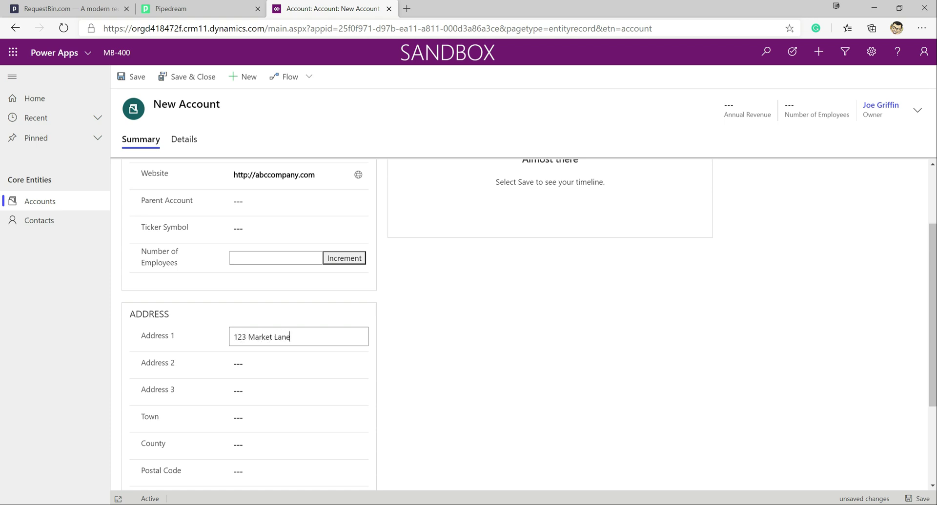
pyautogui.scroll(-2, 298, 372)
pyautogui.click(298, 372)
pyautogui.write('AB1')
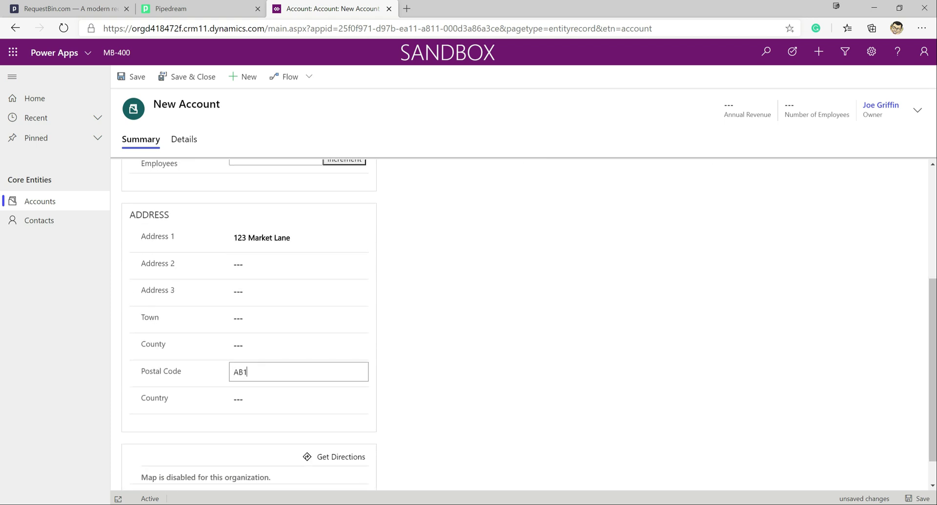
pyautogui.write(' 2CD')
pyautogui.scroll(4, 488, 292)
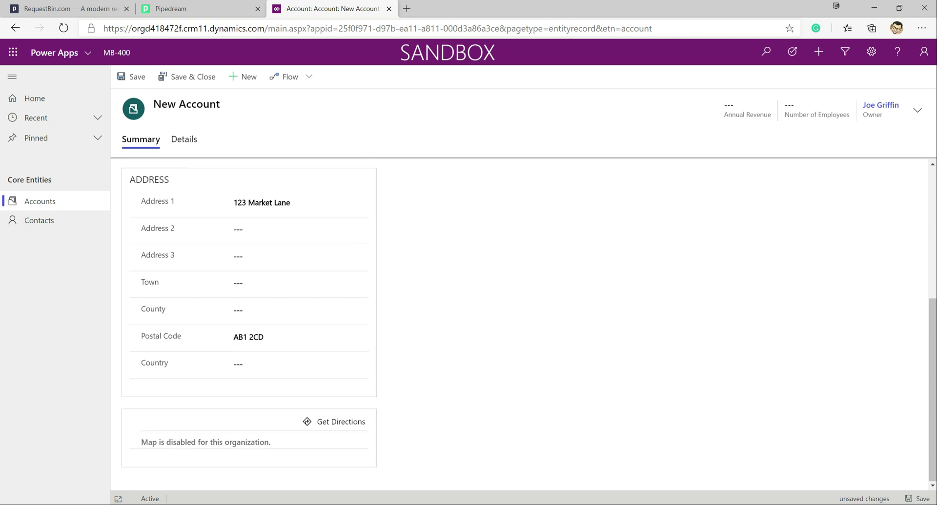
pyautogui.hotkey('ctrl', 's')
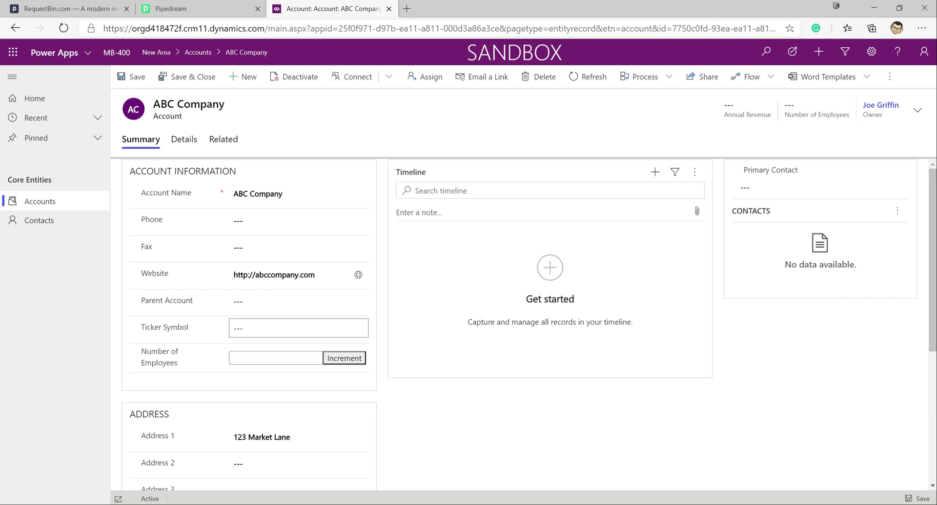
# Open the 08:40 POST event and review its Create-of-account body and test: value header.
pyautogui.click(186, 8)
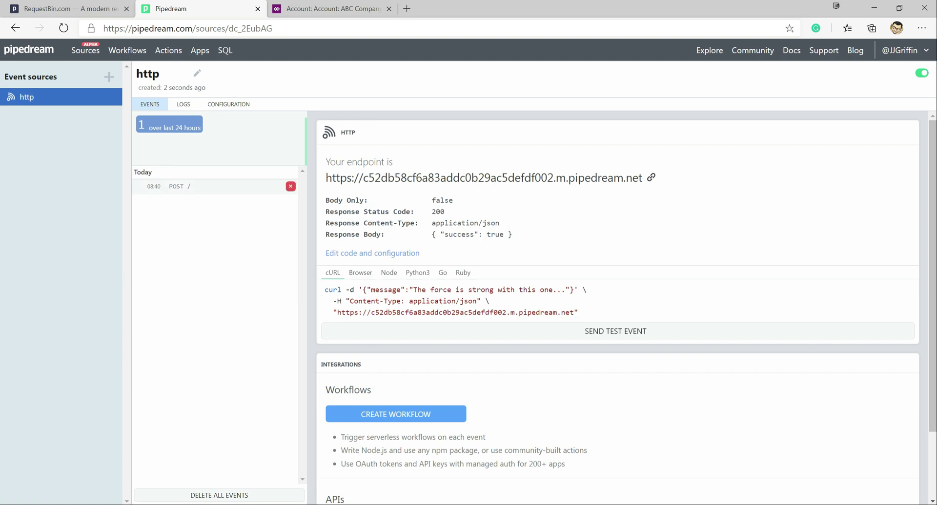
pyautogui.click(186, 186)
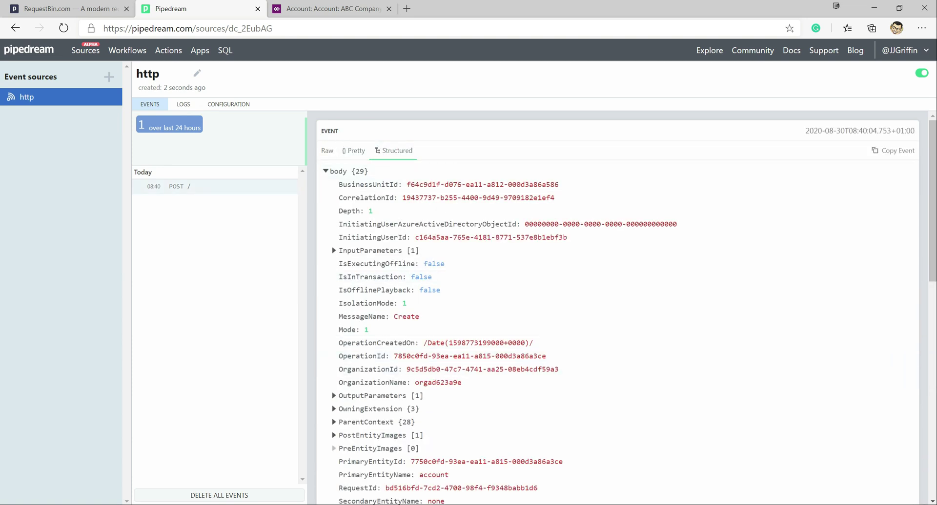
pyautogui.scroll(-4, 615, 307)
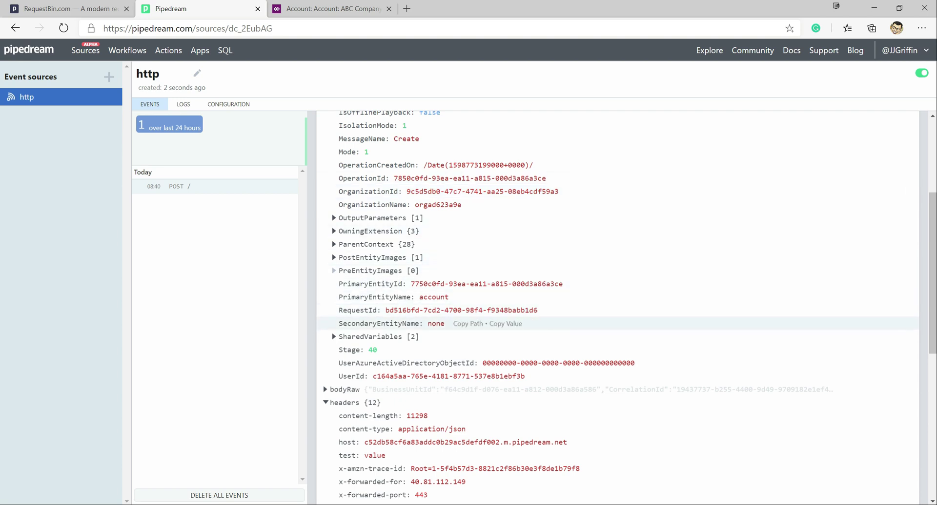
pyautogui.scroll(-3, 488, 324)
pyautogui.scroll(-1, 488, 324)
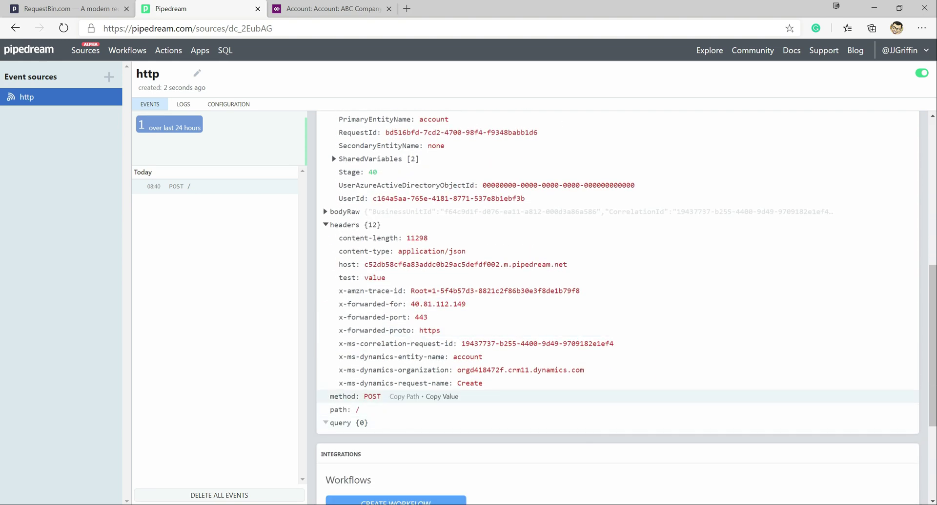
pyautogui.scroll(7, 488, 342)
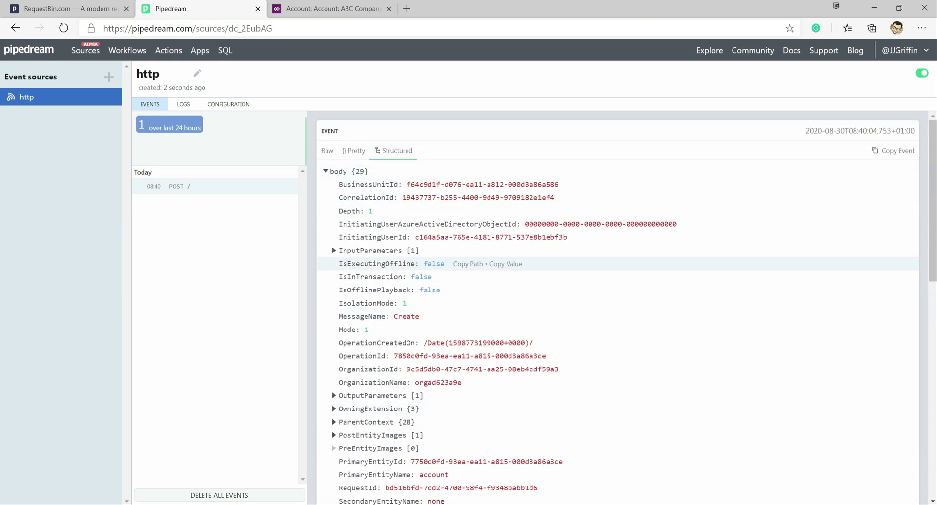
pyautogui.scroll(-1, 488, 350)
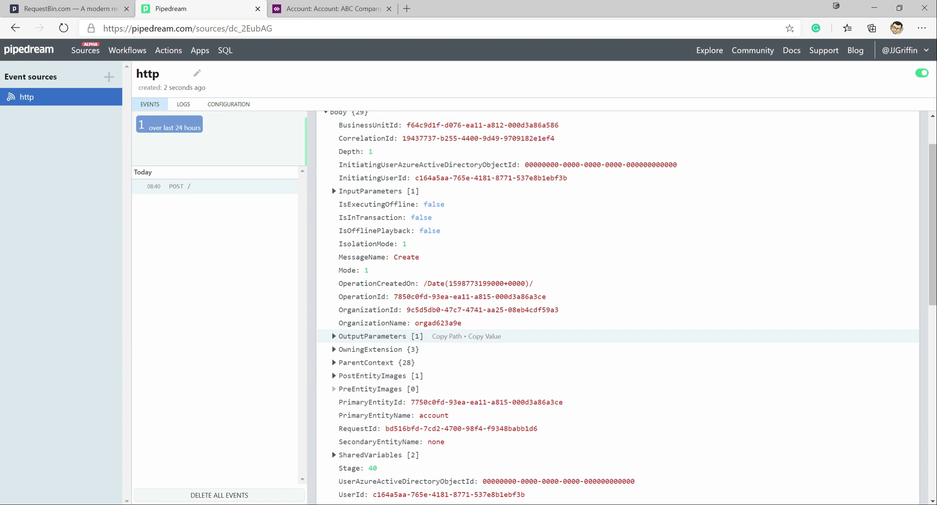
pyautogui.scroll(-5, 488, 336)
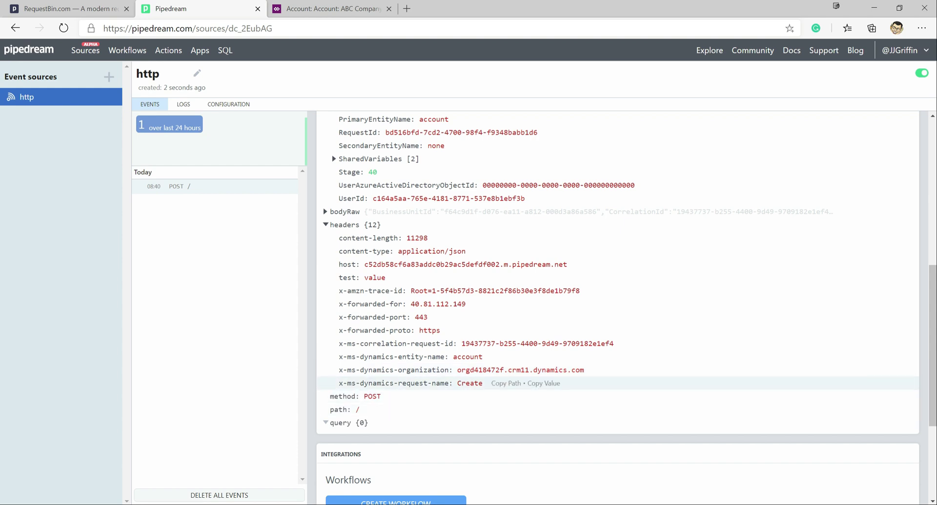
pyautogui.scroll(5, 488, 391)
pyautogui.scroll(3, 488, 356)
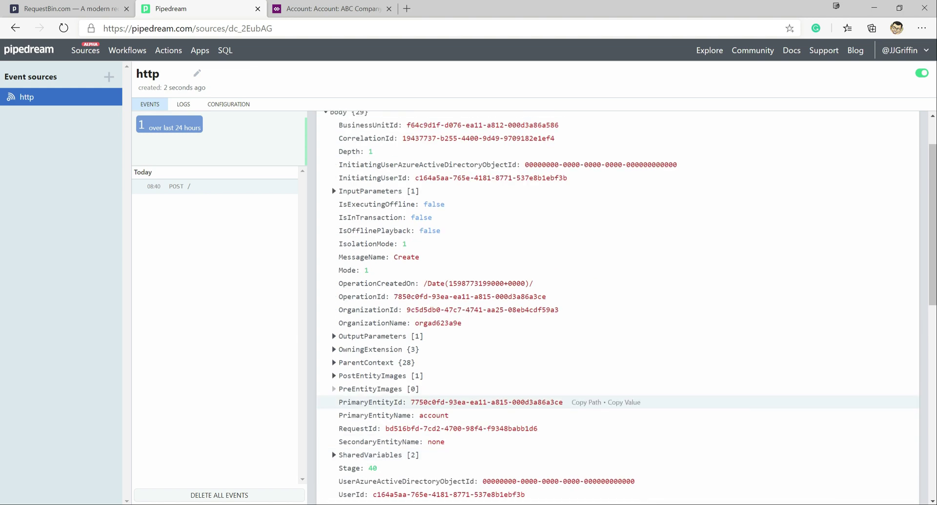